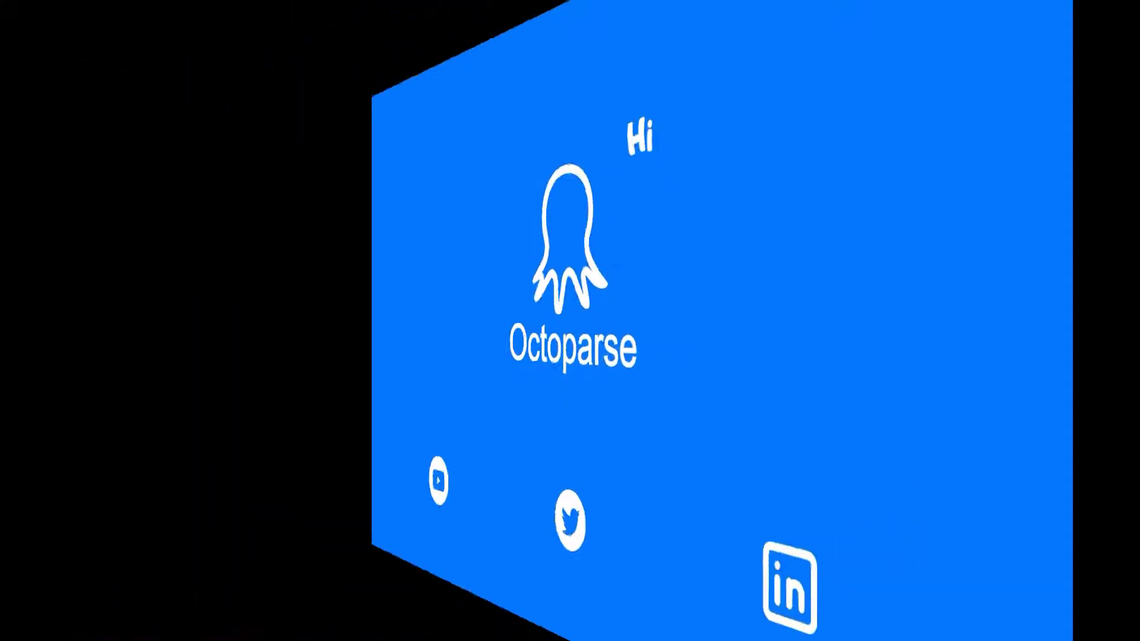
{"action": "scroll", "coordinate": [676, 178], "scroll_direction": "down", "scroll_amount": 2}
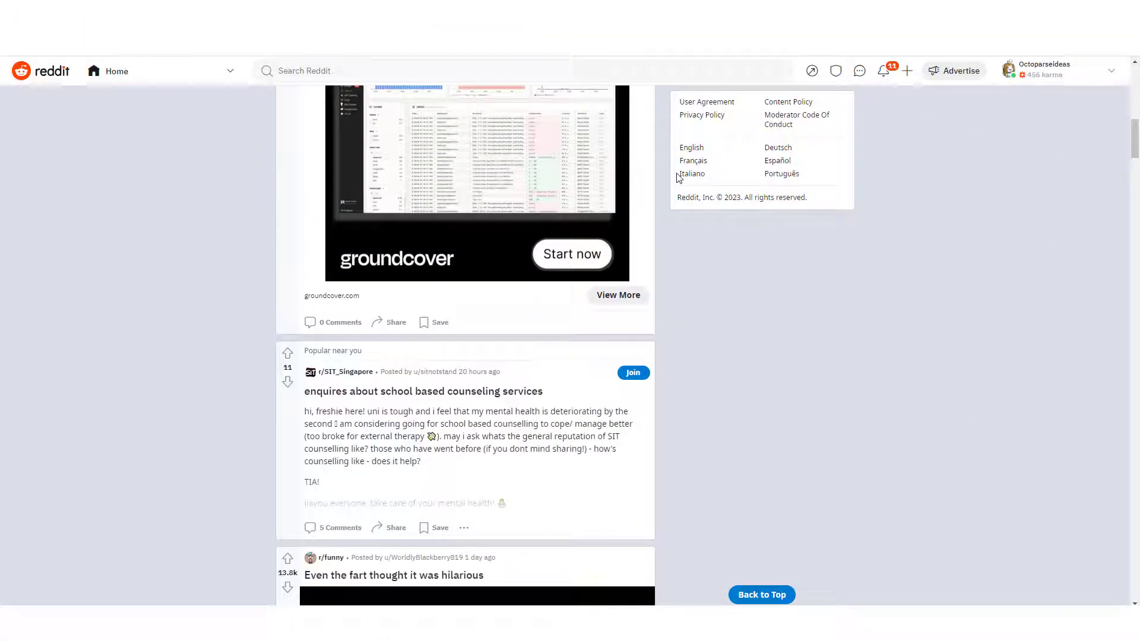
{"action": "scroll", "coordinate": [677, 177], "scroll_direction": "down", "scroll_amount": 2}
{"action": "scroll", "coordinate": [677, 177], "scroll_direction": "down", "scroll_amount": 3}
{"action": "scroll", "coordinate": [678, 177], "scroll_direction": "down", "scroll_amount": 2}
{"action": "scroll", "coordinate": [678, 178], "scroll_direction": "down", "scroll_amount": 3}
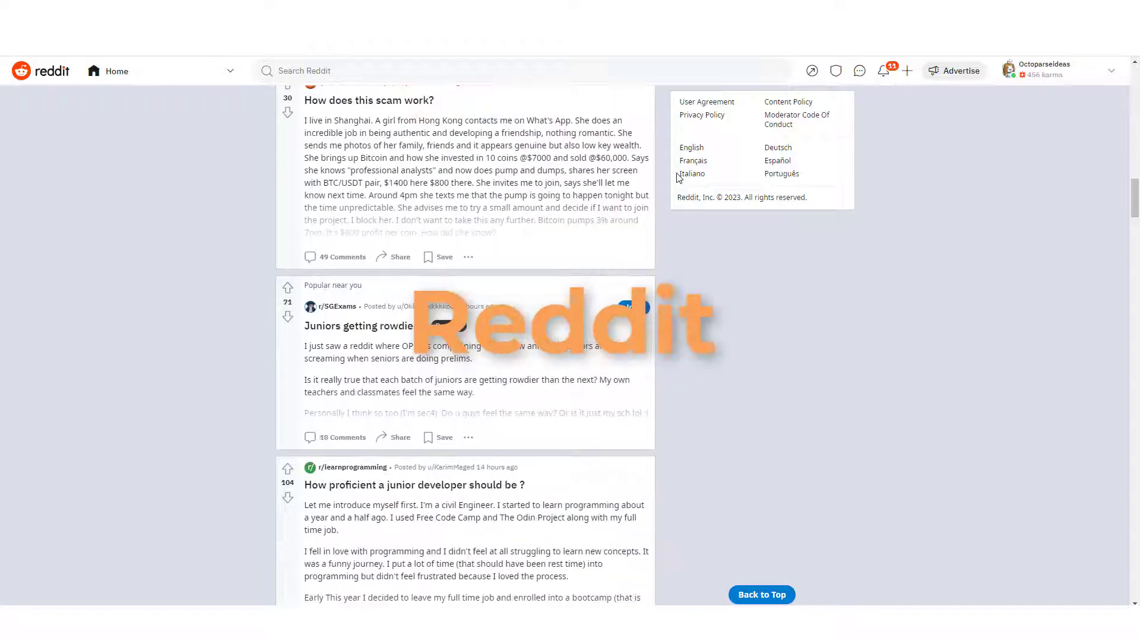
{"action": "scroll", "coordinate": [677, 177], "scroll_direction": "down", "scroll_amount": 2}
{"action": "scroll", "coordinate": [676, 178], "scroll_direction": "down", "scroll_amount": 2}
{"action": "scroll", "coordinate": [677, 177], "scroll_direction": "up", "scroll_amount": 3}
{"action": "scroll", "coordinate": [677, 177], "scroll_direction": "up", "scroll_amount": 5}
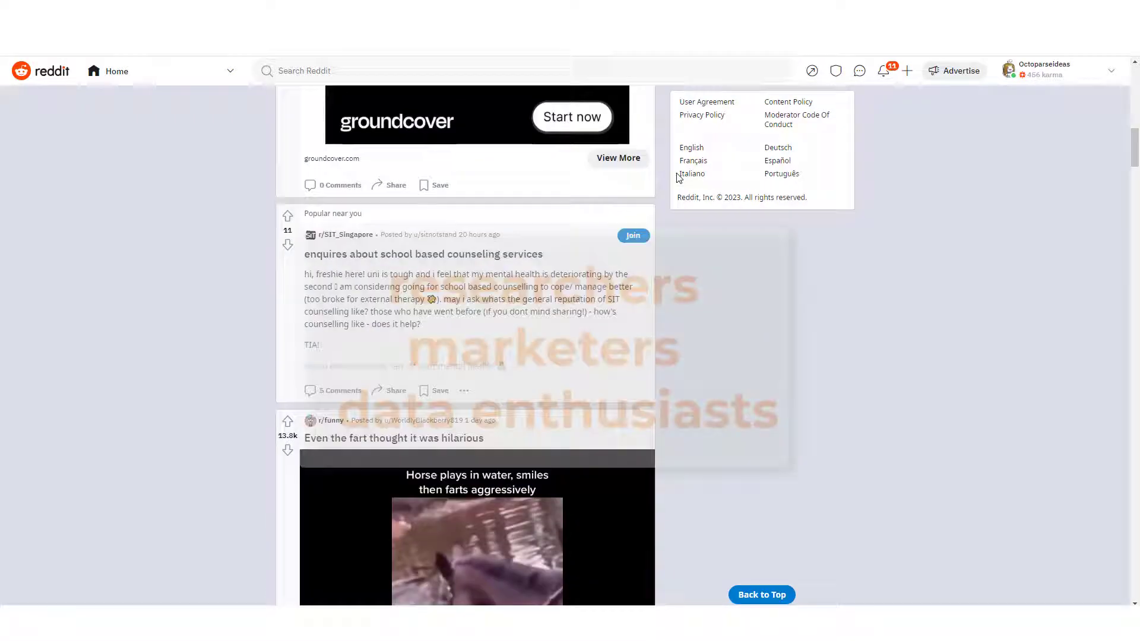
{"action": "scroll", "coordinate": [677, 178], "scroll_direction": "up", "scroll_amount": 5}
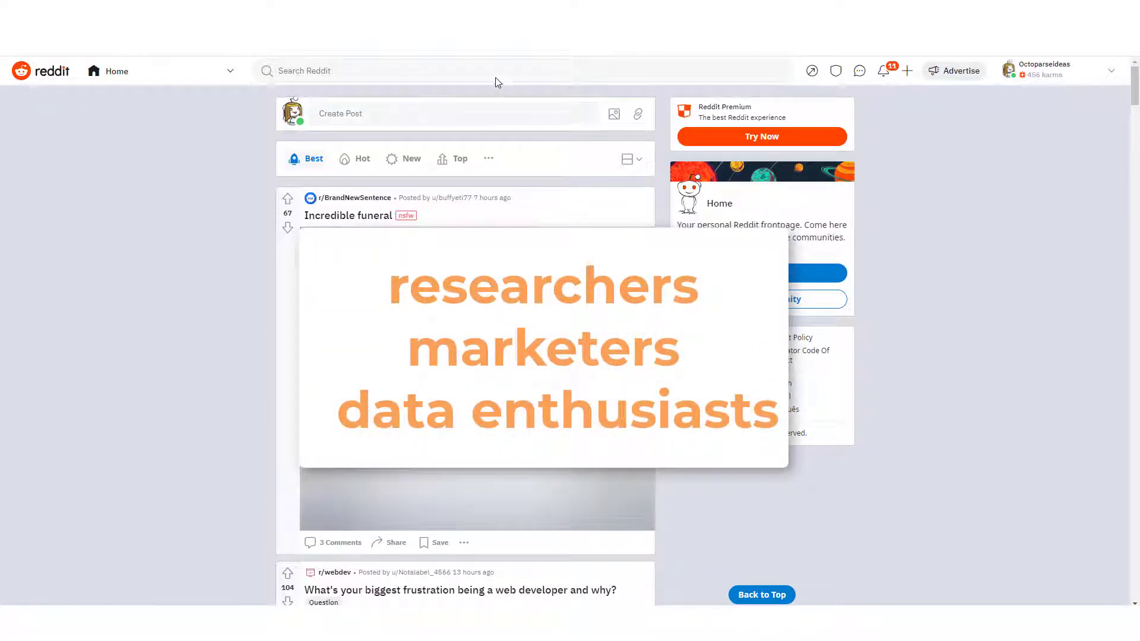
Search Reddit for 'web scraping'.
{"action": "left_click", "coordinate": [495, 76]}
{"action": "type", "text": "web scraping"}
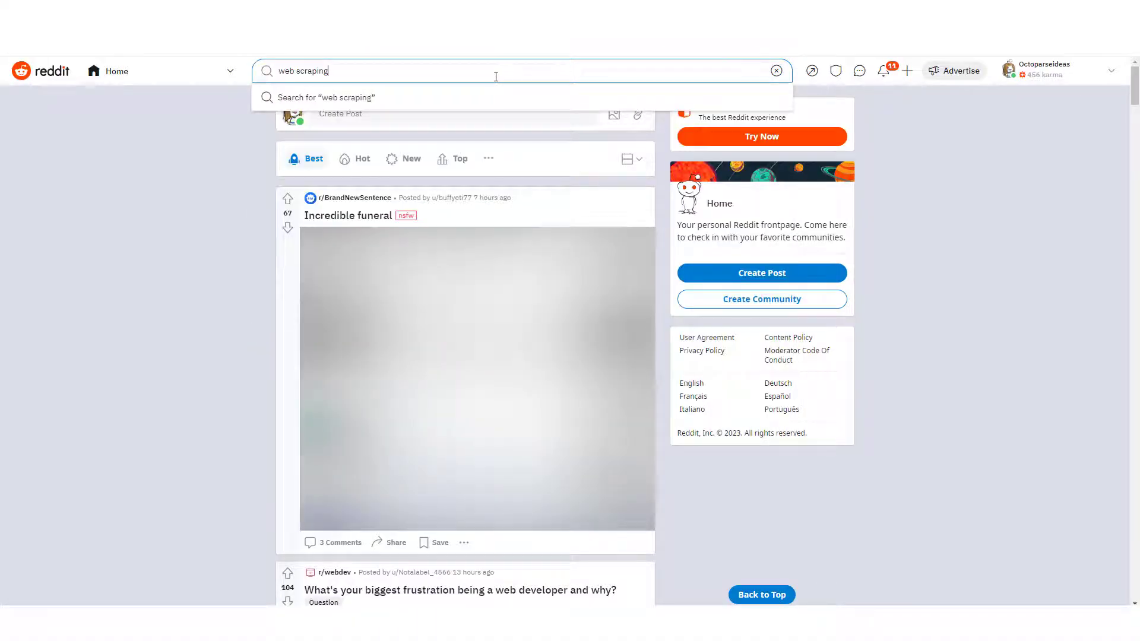
{"action": "key", "text": "Return"}
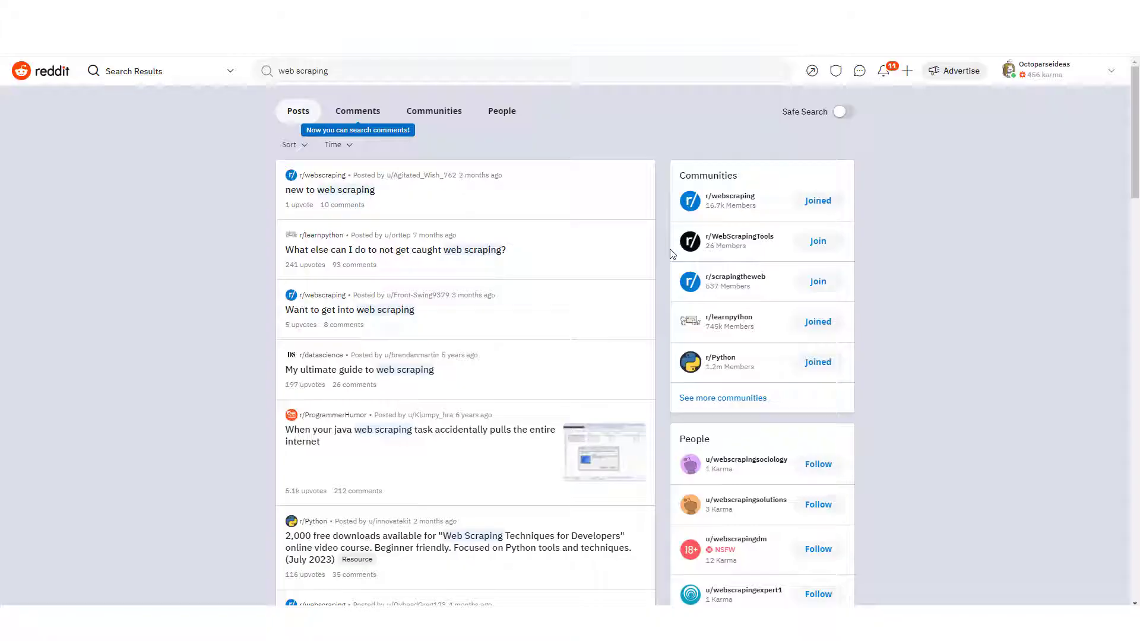
{"action": "scroll", "coordinate": [669, 249], "scroll_direction": "down", "scroll_amount": 2}
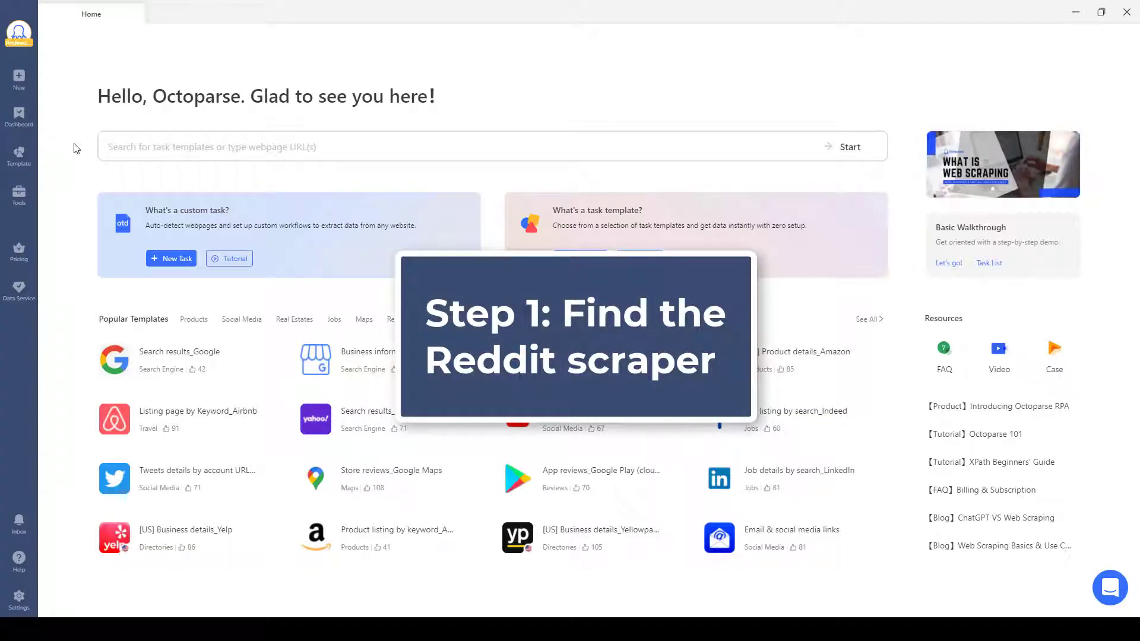
Search Octoparse templates for 'reddit' and open Posts by keyword_Reddit.
{"action": "left_click", "coordinate": [106, 149]}
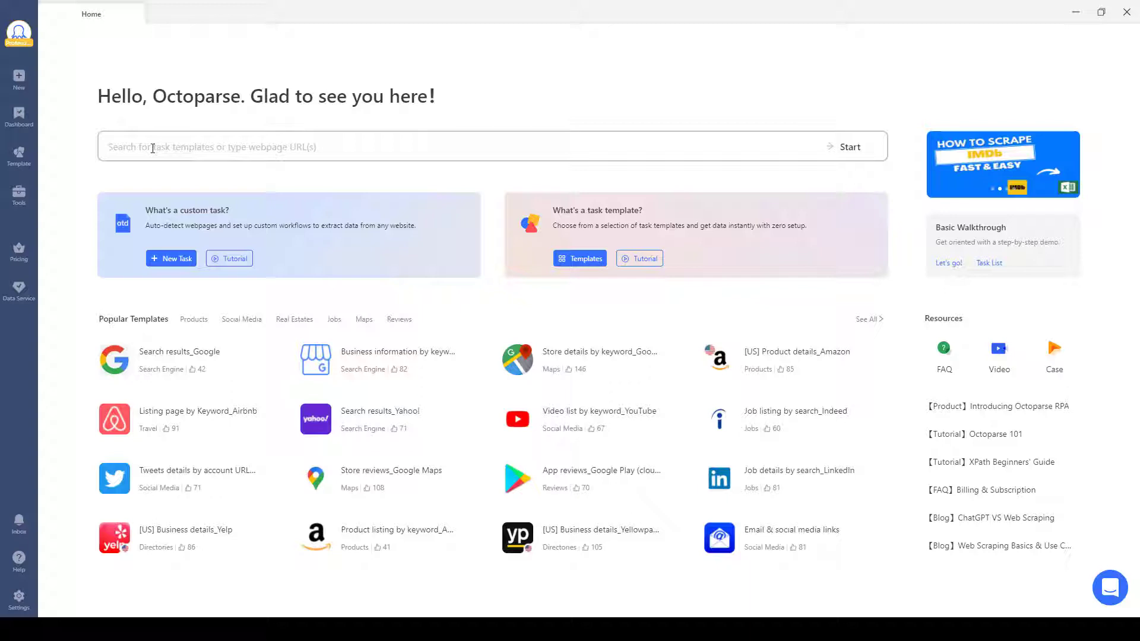
{"action": "type", "text": "reddit"}
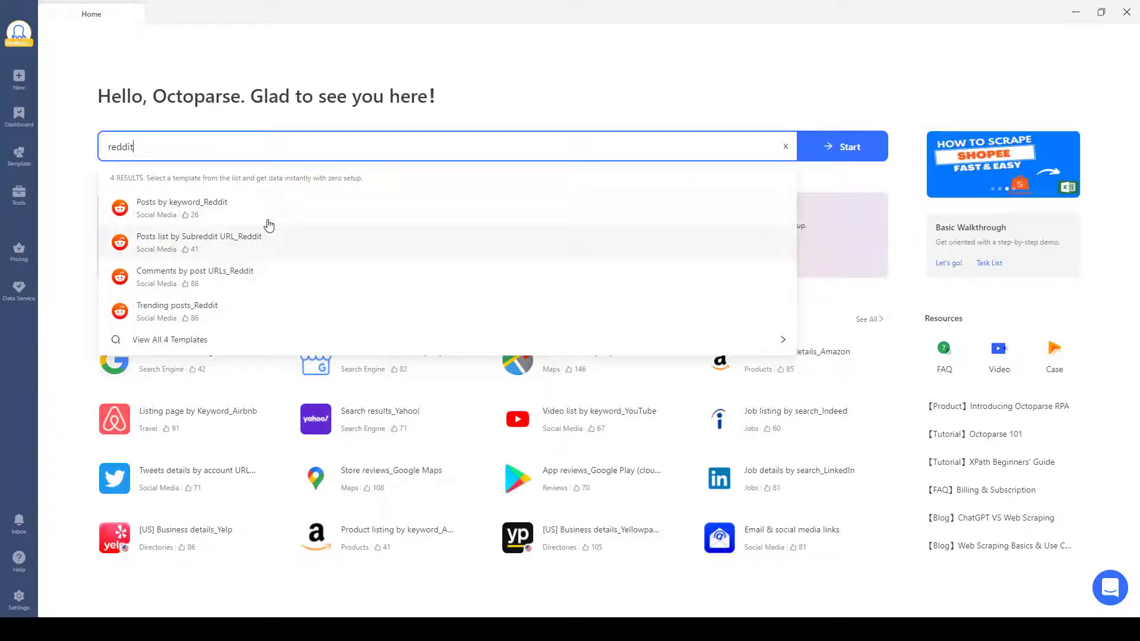
{"action": "left_click", "coordinate": [268, 214]}
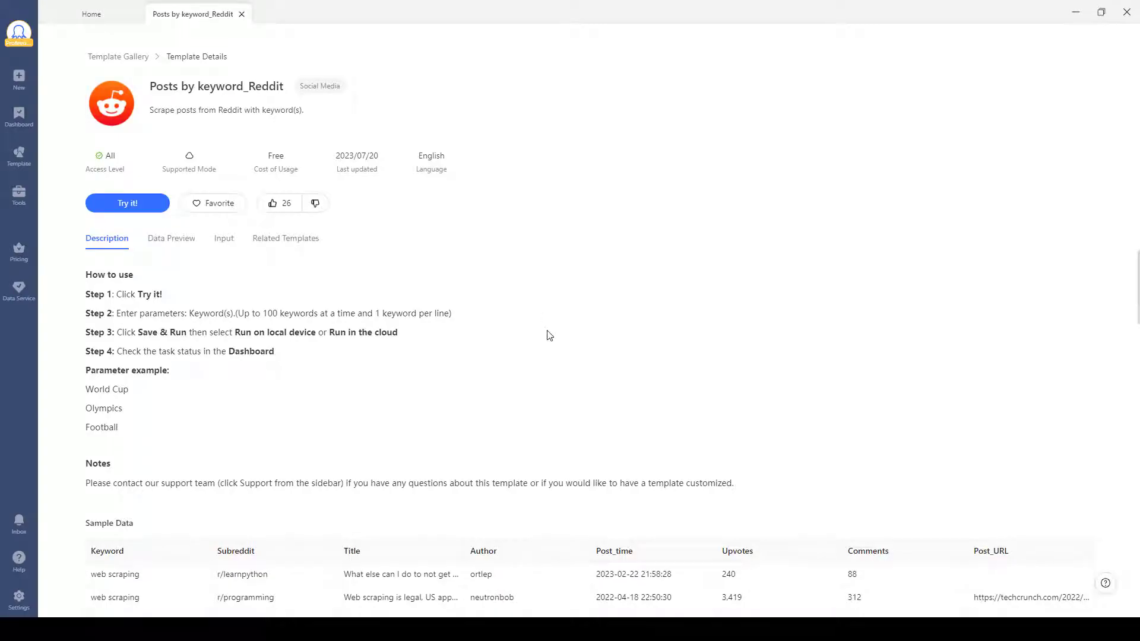
{"action": "scroll", "coordinate": [548, 336], "scroll_direction": "down", "scroll_amount": 1}
{"action": "scroll", "coordinate": [548, 335], "scroll_direction": "down", "scroll_amount": 2}
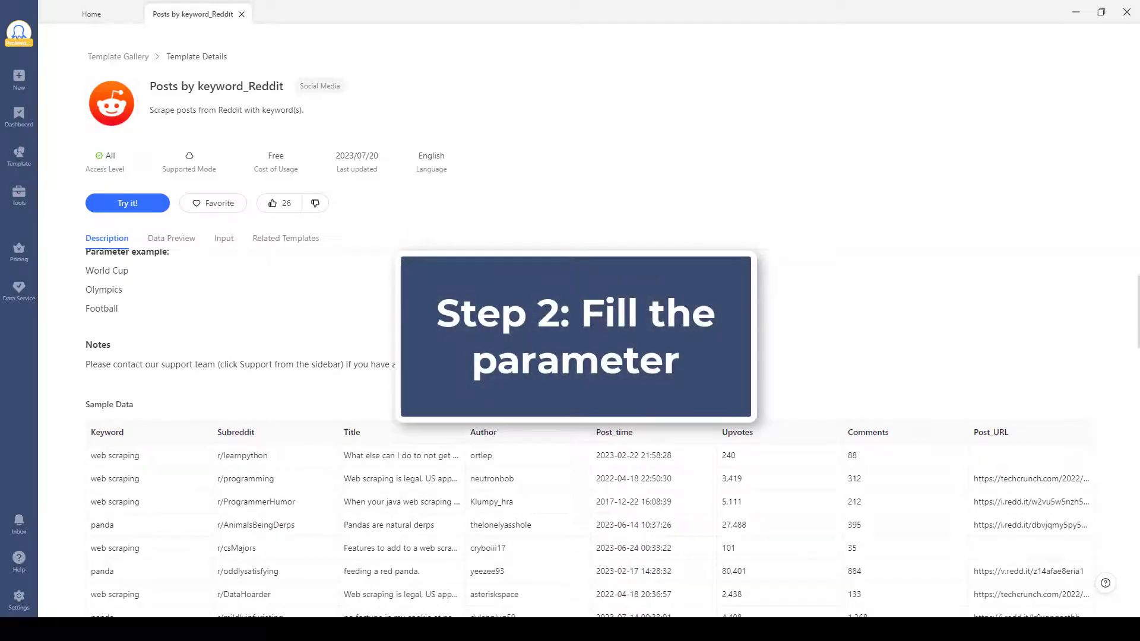
{"action": "scroll", "coordinate": [548, 335], "scroll_direction": "down", "scroll_amount": 1}
{"action": "scroll", "coordinate": [548, 335], "scroll_direction": "down", "scroll_amount": 2}
{"action": "scroll", "coordinate": [548, 335], "scroll_direction": "down", "scroll_amount": 1}
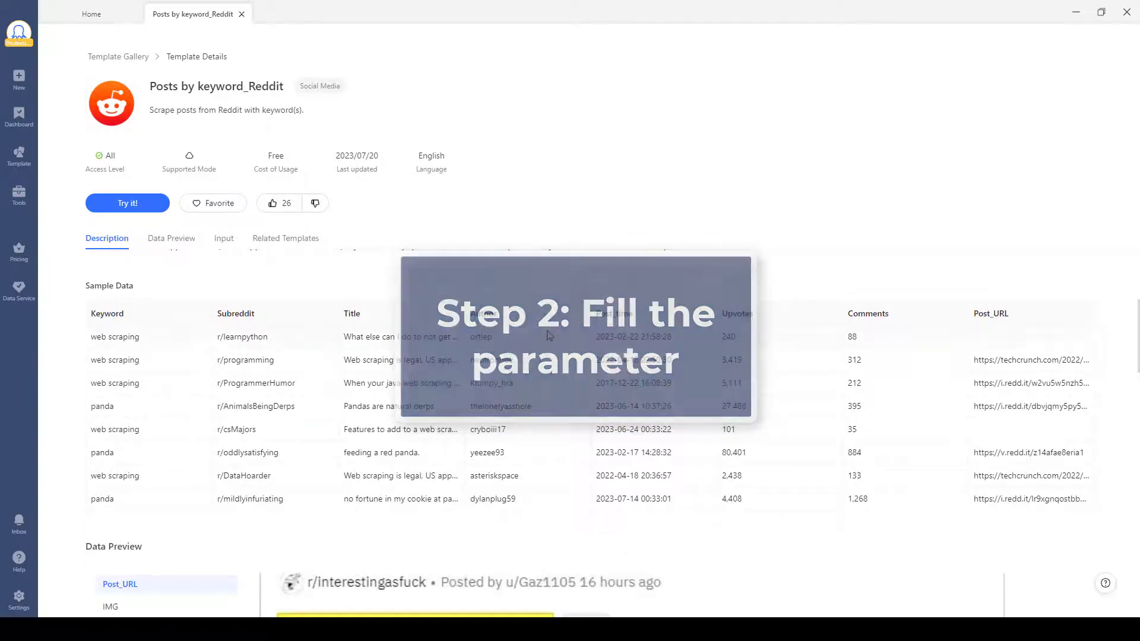
{"action": "scroll", "coordinate": [548, 335], "scroll_direction": "down", "scroll_amount": 3}
{"action": "scroll", "coordinate": [548, 335], "scroll_direction": "down", "scroll_amount": 2}
{"action": "scroll", "coordinate": [548, 335], "scroll_direction": "down", "scroll_amount": 1}
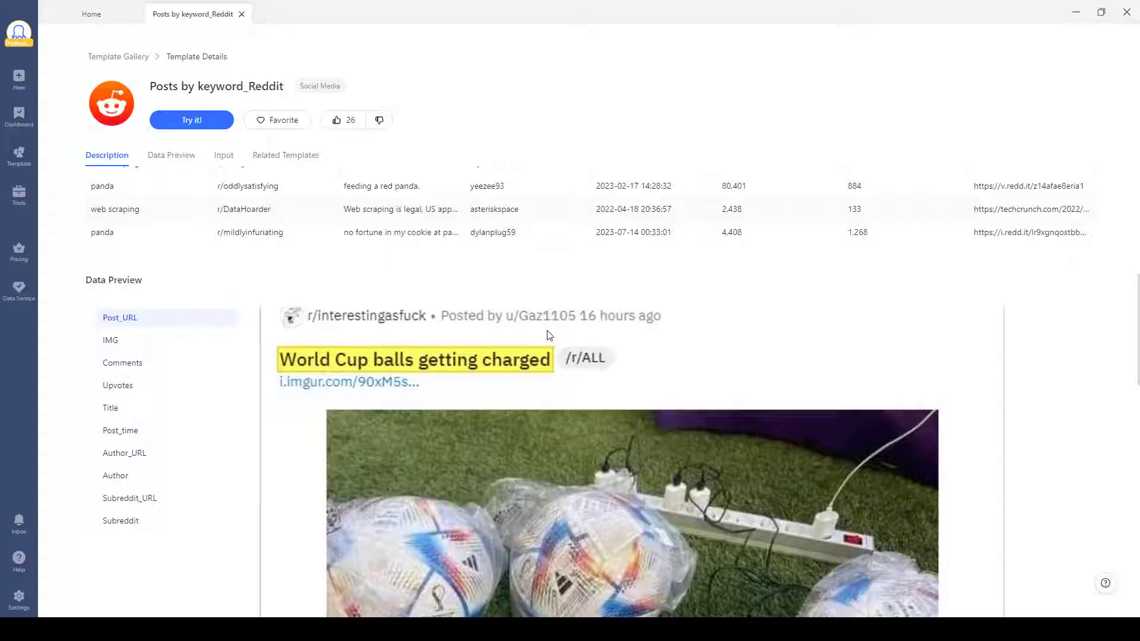
{"action": "scroll", "coordinate": [548, 335], "scroll_direction": "down", "scroll_amount": 2}
{"action": "scroll", "coordinate": [547, 334], "scroll_direction": "up", "scroll_amount": 1}
{"action": "scroll", "coordinate": [548, 335], "scroll_direction": "up", "scroll_amount": 5}
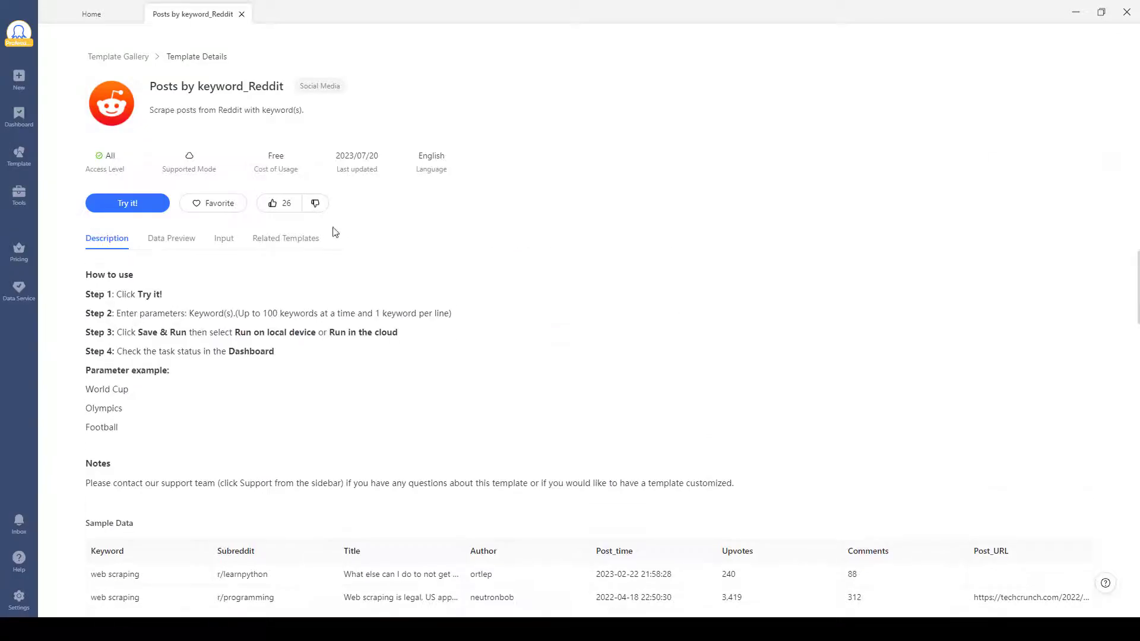
Start the template setup with 'web scraping' as the keyword.
{"action": "left_click", "coordinate": [149, 210]}
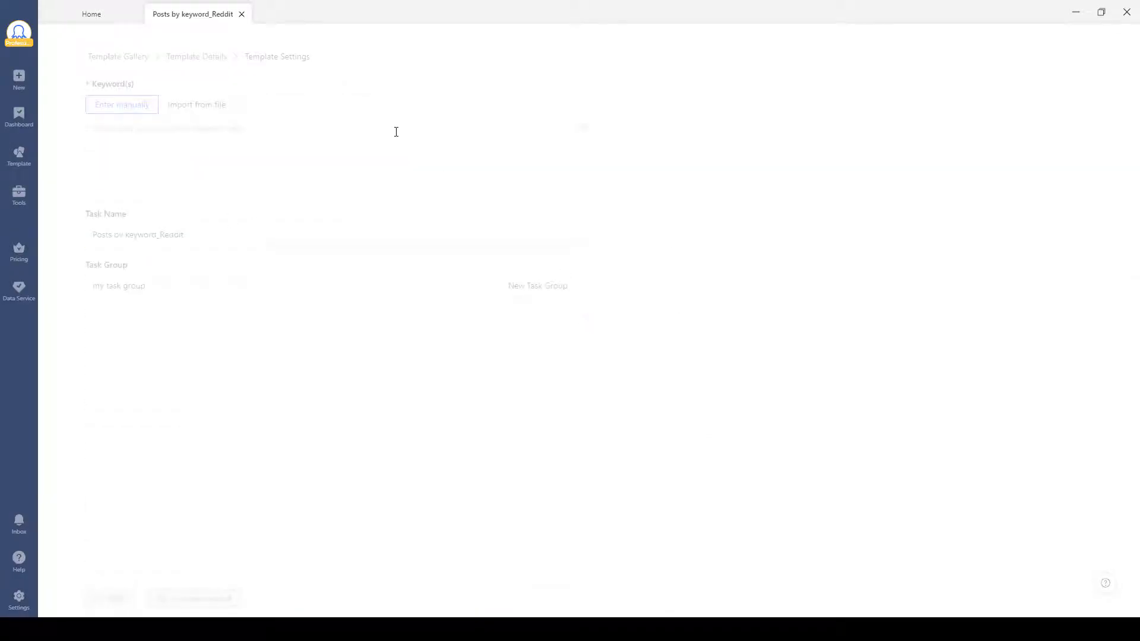
{"action": "type", "text": "web scraping"}
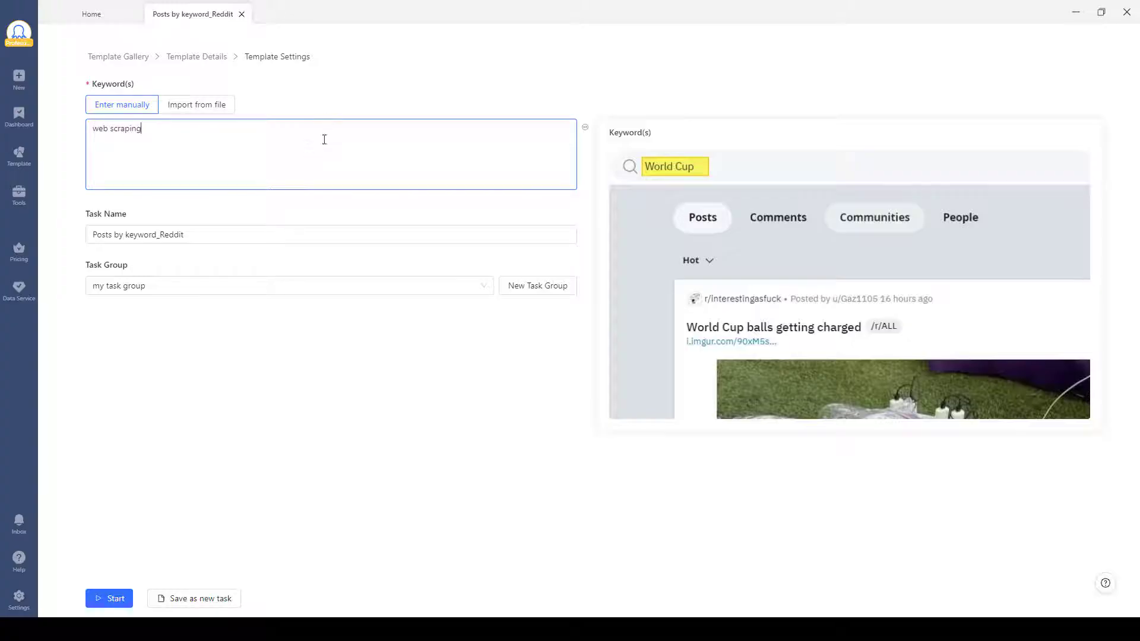
Run the task in the cloud in Standard Mode and export the 22 extracted rows.
{"action": "left_click", "coordinate": [109, 601]}
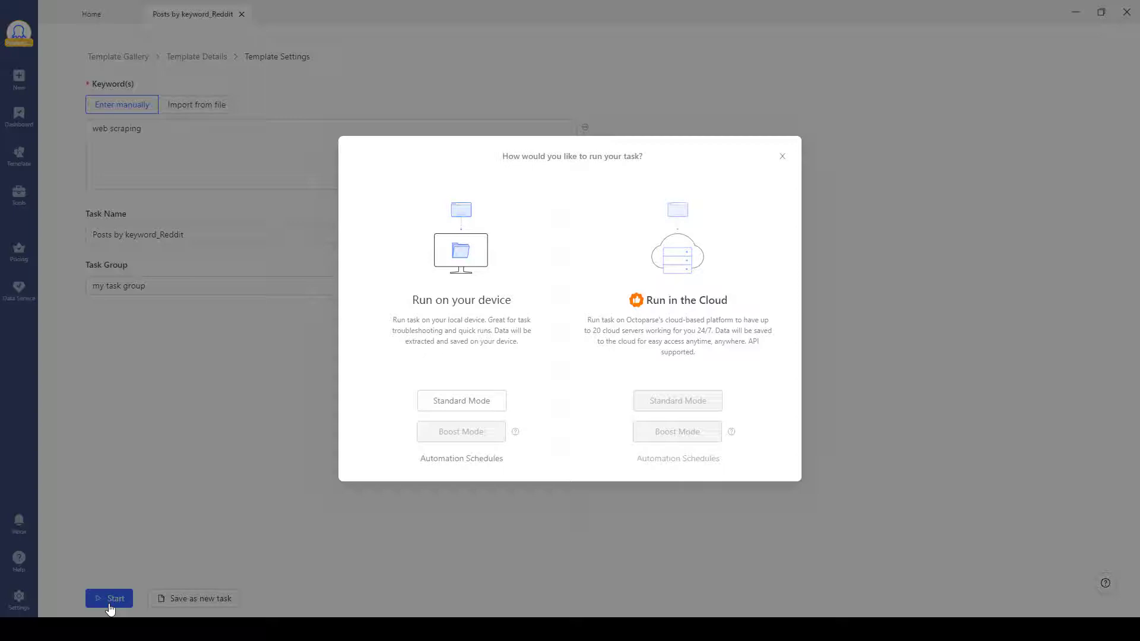
{"action": "left_click", "coordinate": [686, 402]}
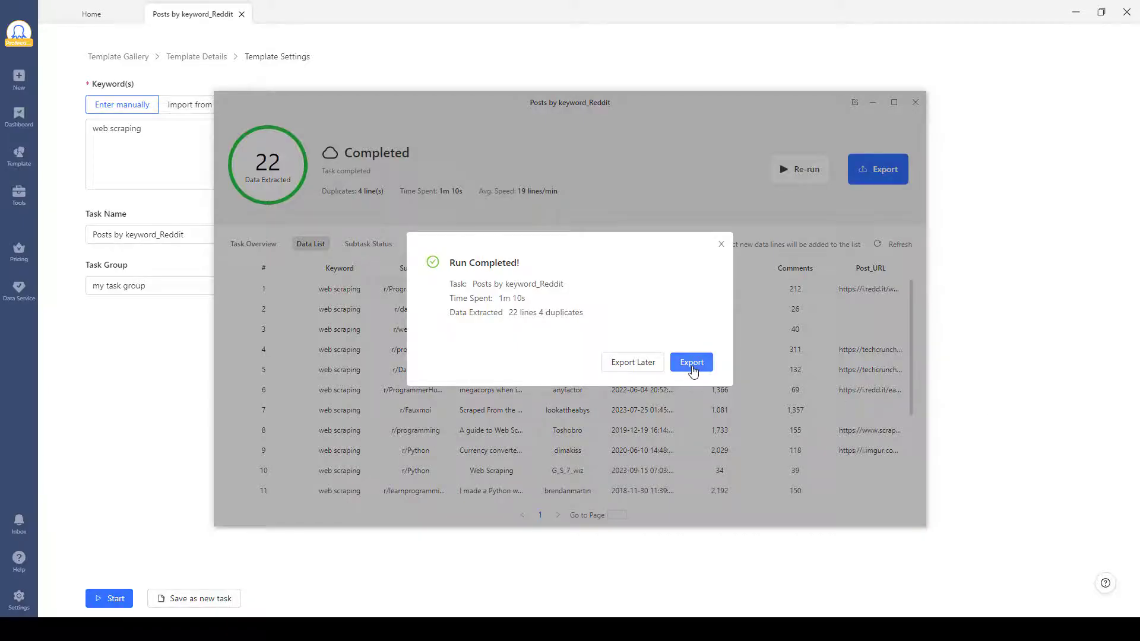
{"action": "left_click", "coordinate": [693, 371]}
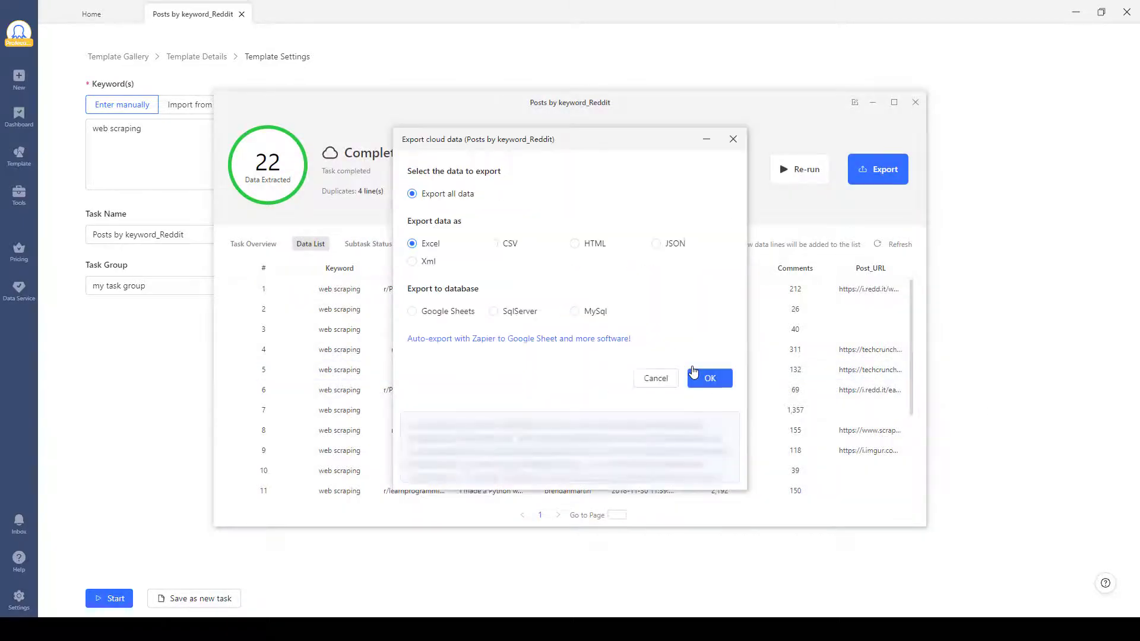